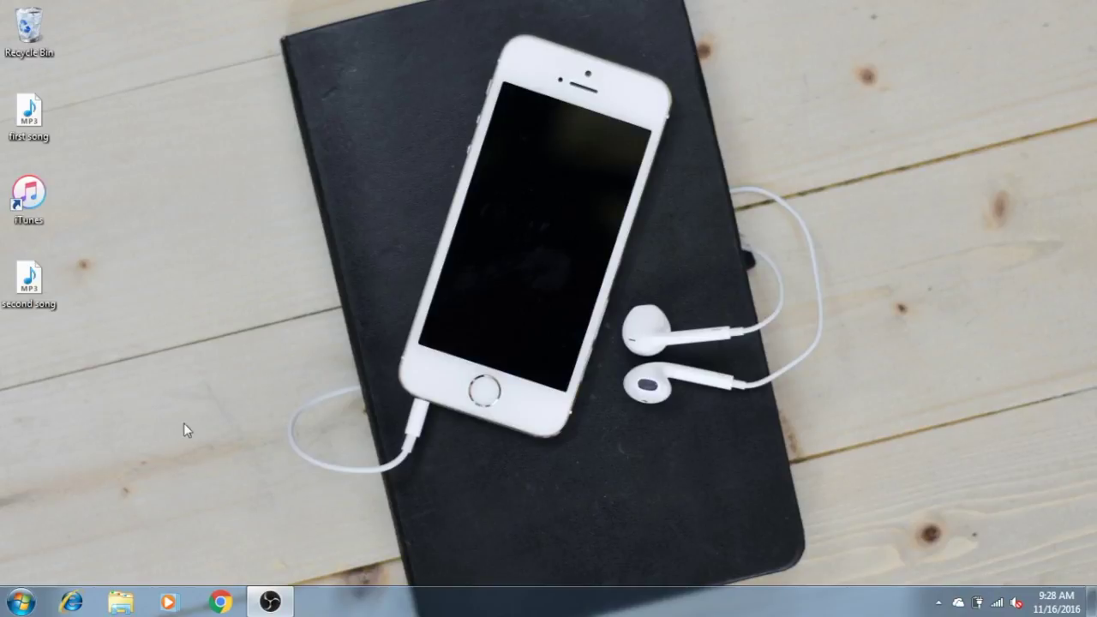
Step: Launch iTunes from its desktop shortcut
{"action": "double_click", "coordinate": [34, 195]}
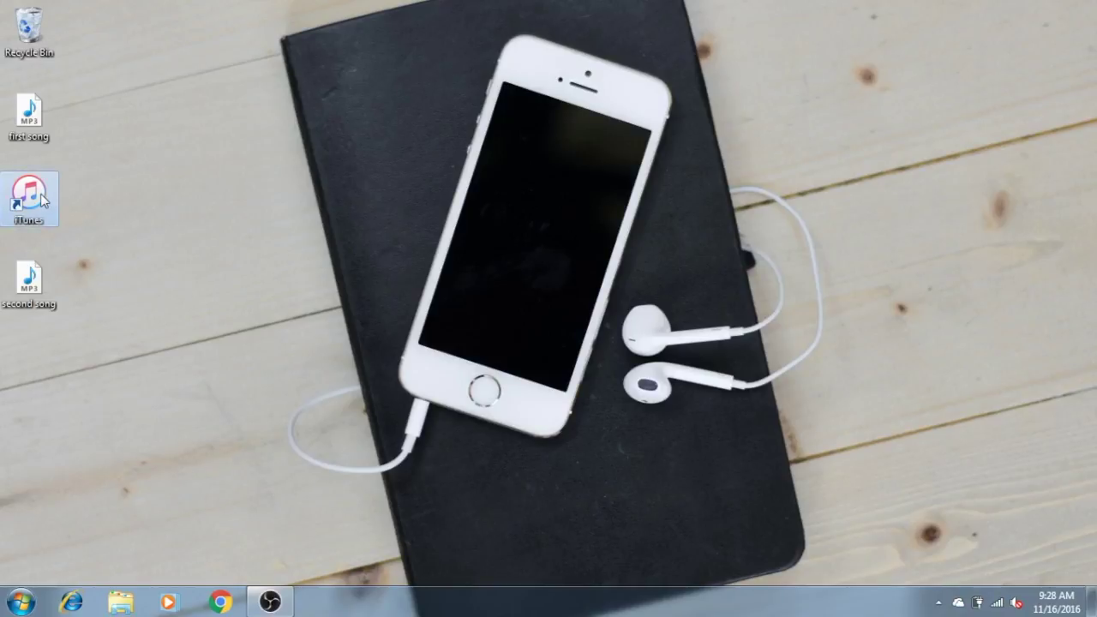
Step: Deselect the desktop shortcut while iTunes loads the Voice Memo library
{"action": "left_click", "coordinate": [158, 255]}
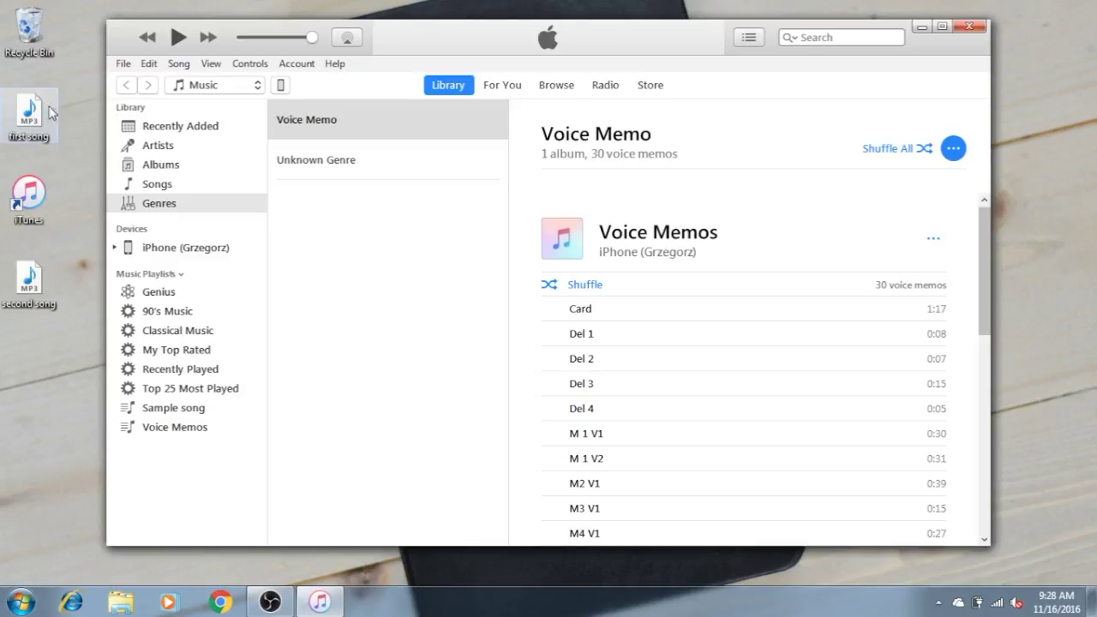
Step: Drag the 'first song' MP3 into iTunes as a new playlist, then view the iPhone 6s Summary page
{"action": "left_click_drag", "start_coordinate": [31, 113], "coordinate": [173, 442]}
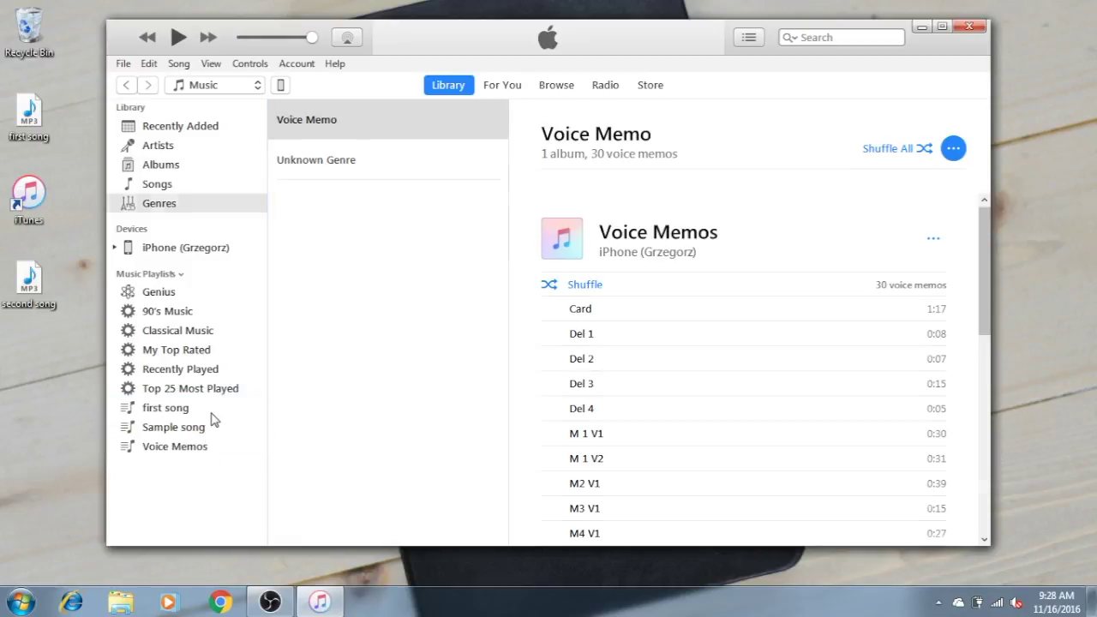
{"action": "left_click", "coordinate": [211, 413]}
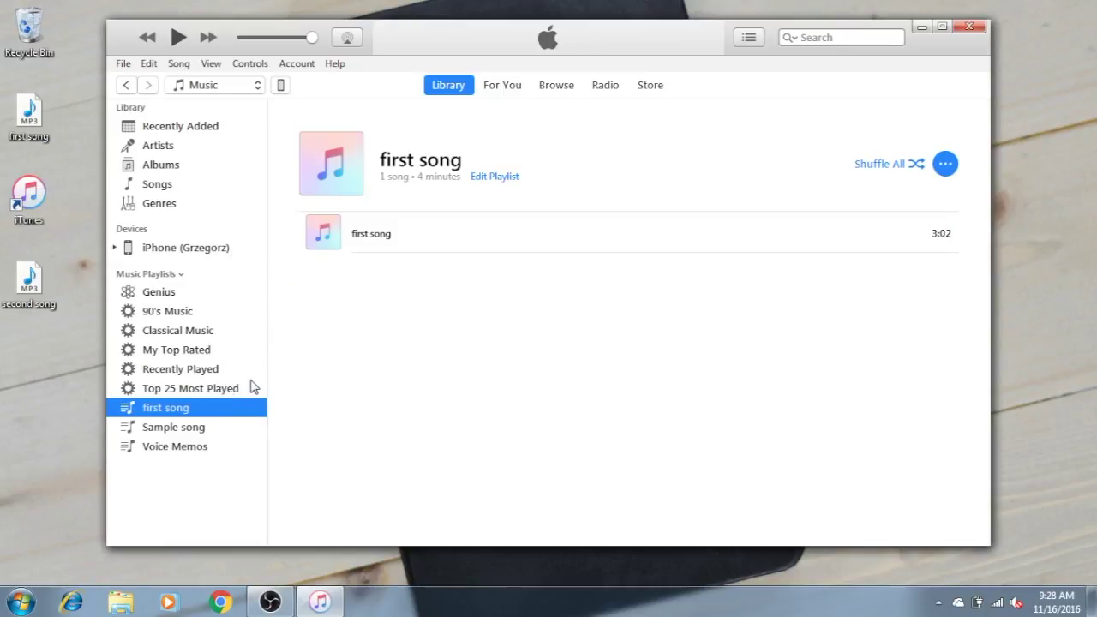
{"action": "left_click", "coordinate": [197, 249]}
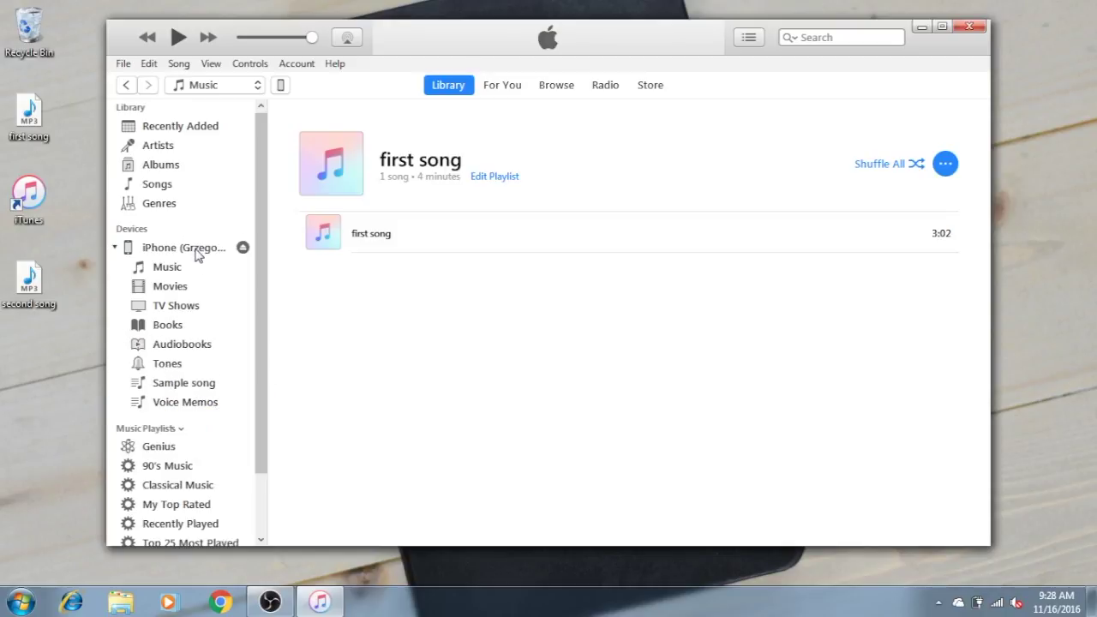
{"action": "left_click", "coordinate": [280, 85]}
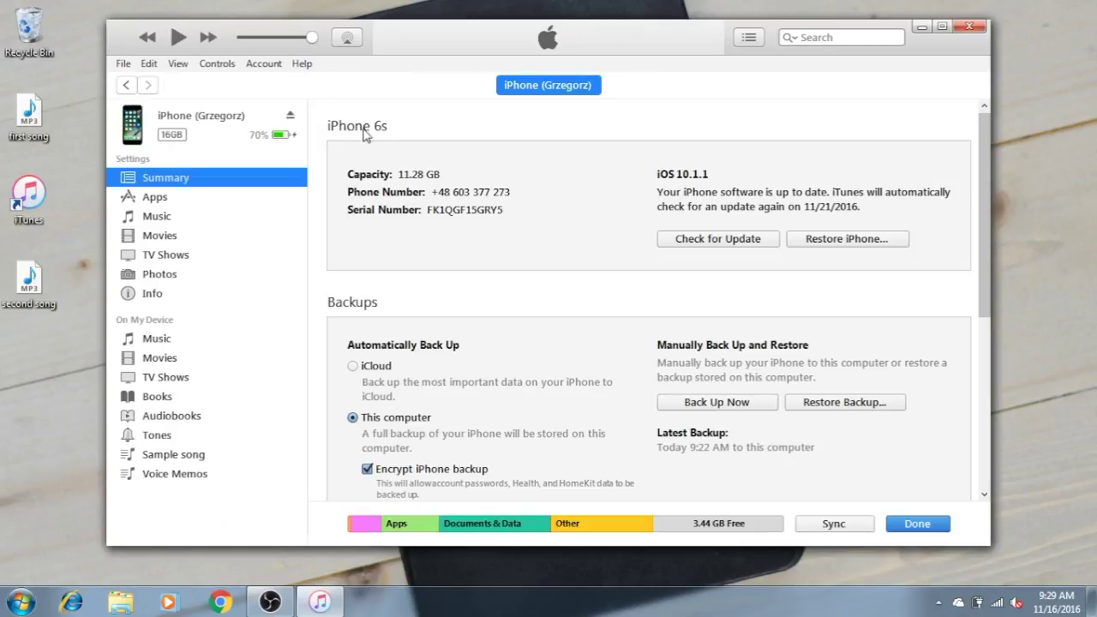
Step: Tick the 'first song' playlist in the iPhone's Music sync settings and finish with Done
{"action": "left_click", "coordinate": [184, 218]}
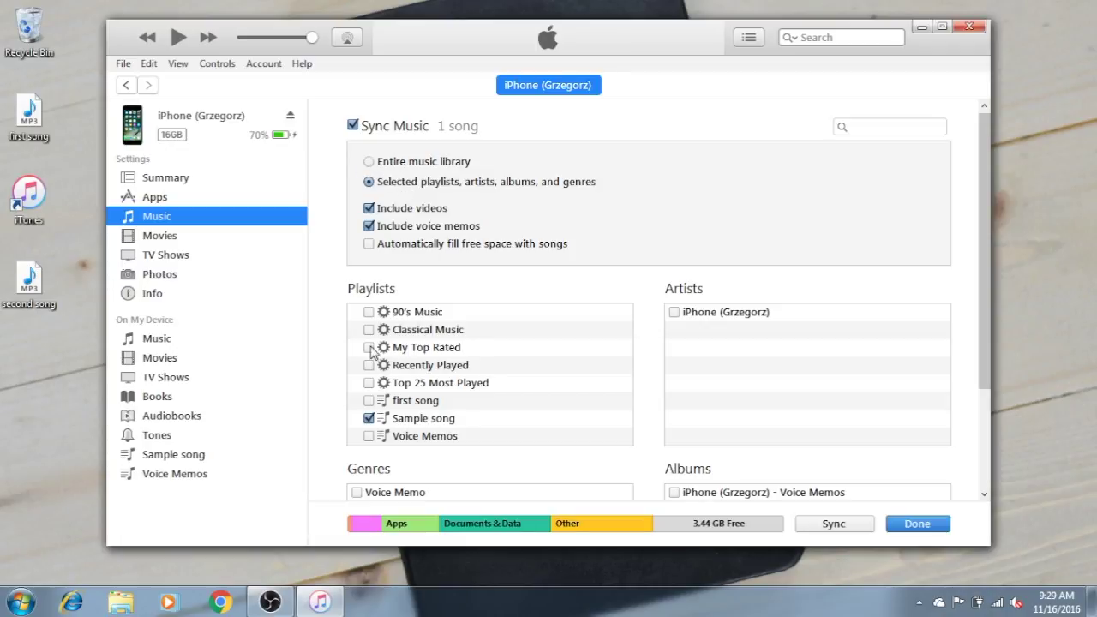
{"action": "left_click", "coordinate": [370, 400]}
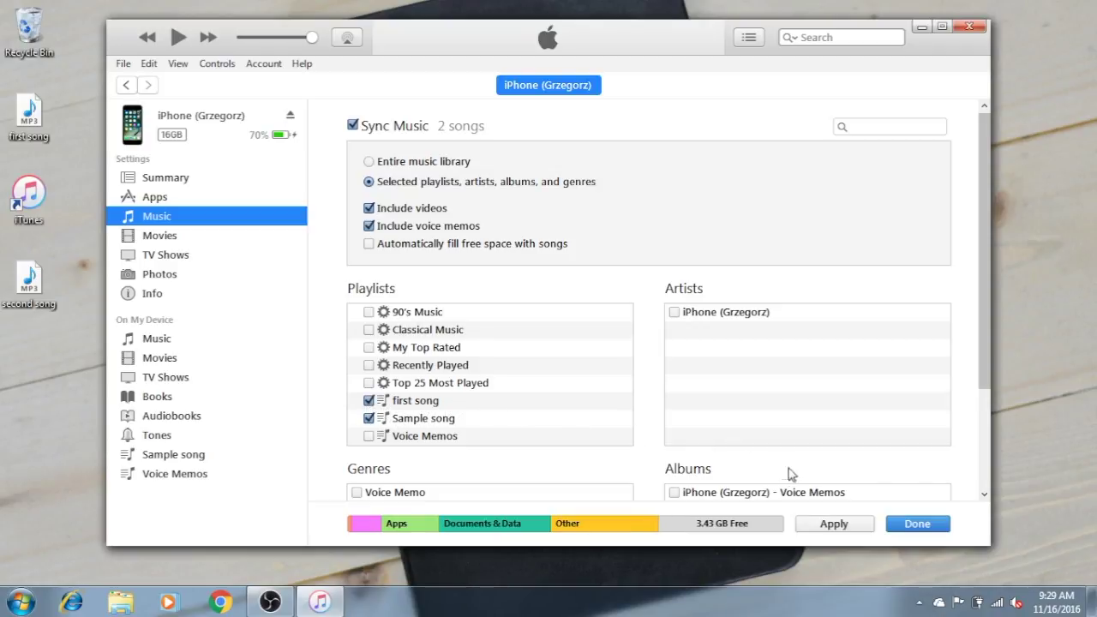
{"action": "left_click", "coordinate": [924, 522]}
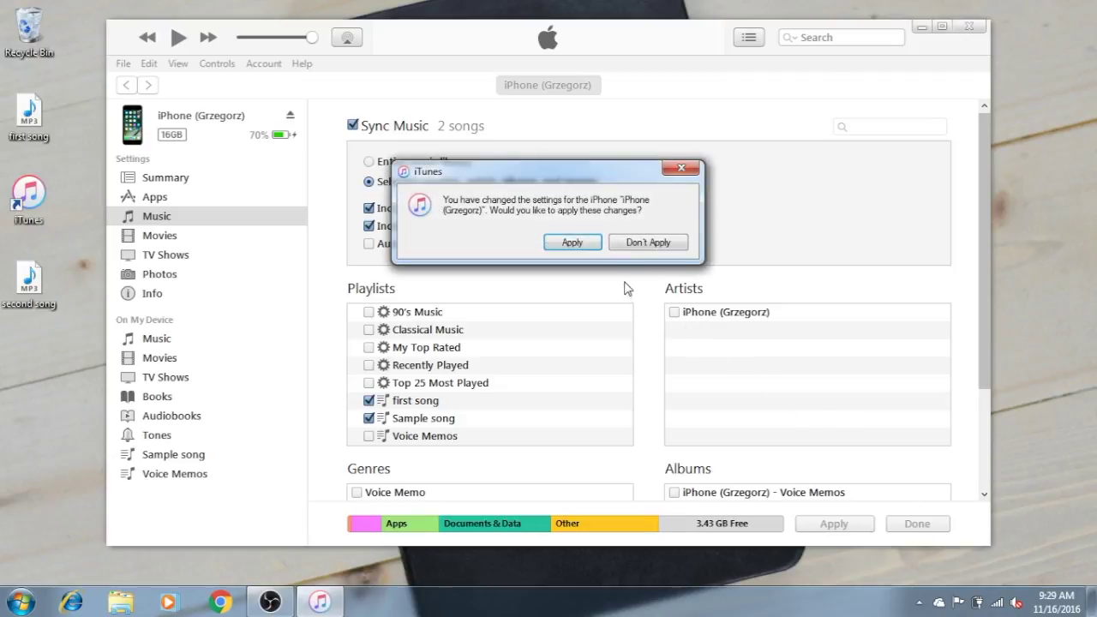
Step: Apply the sync settings and let the iPhone sync, copying first song to the phone
{"action": "left_click", "coordinate": [590, 247]}
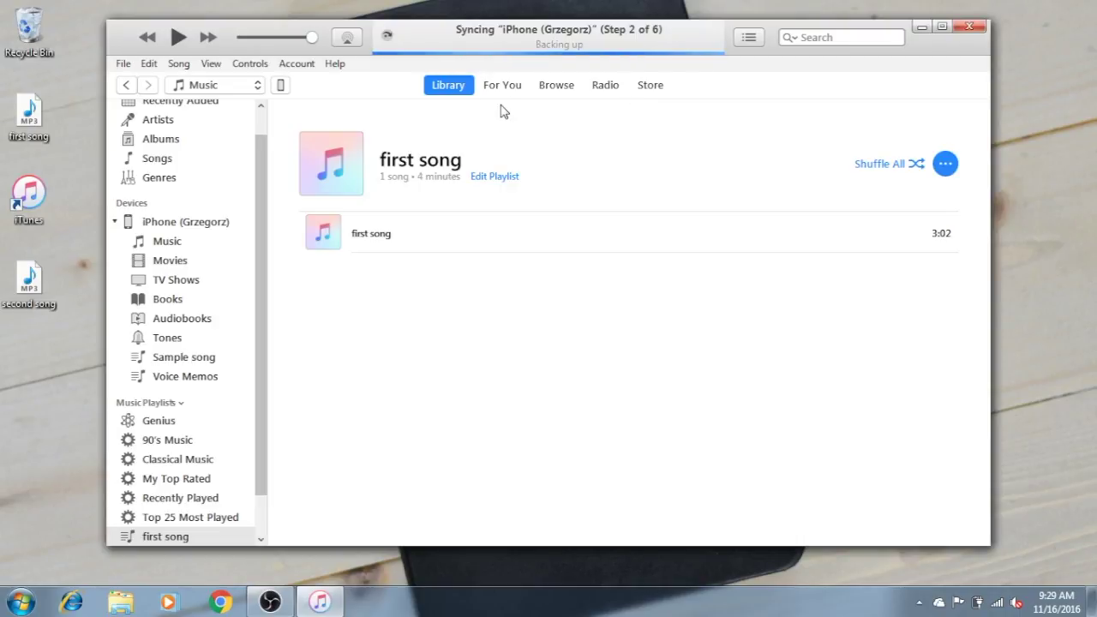
{"action": "scroll", "coordinate": [214, 146], "scroll_direction": "up", "scroll_amount": 1}
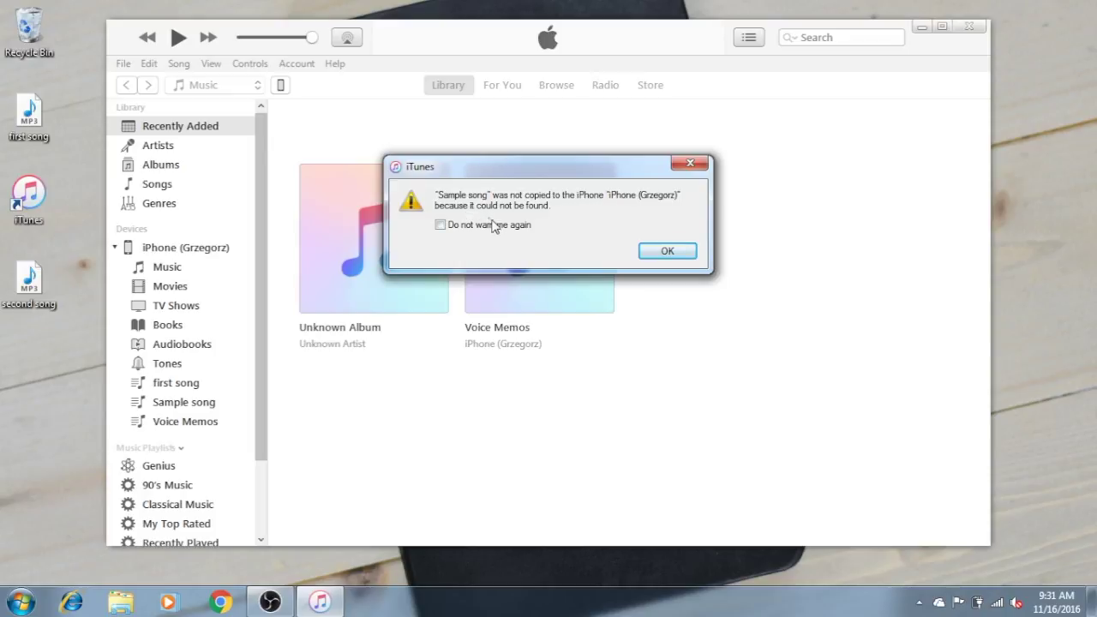
Step: Dismiss the 'Sample song' warning, check the iPhone's Sample song playlist, and return to Summary
{"action": "left_click", "coordinate": [665, 251]}
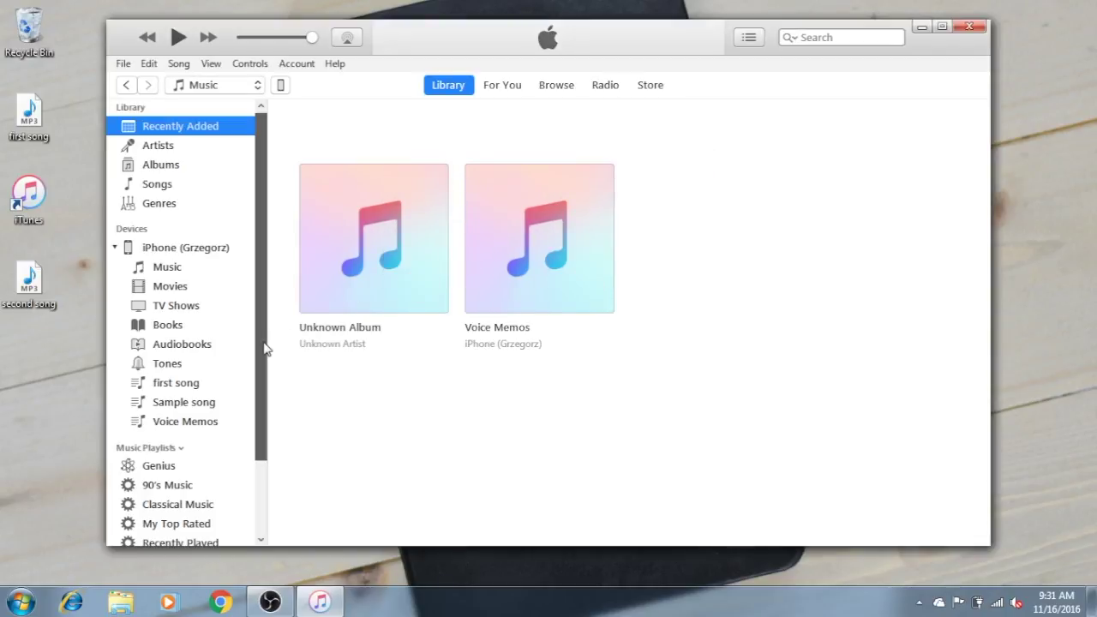
{"action": "scroll", "coordinate": [262, 352], "scroll_direction": "down", "scroll_amount": 3}
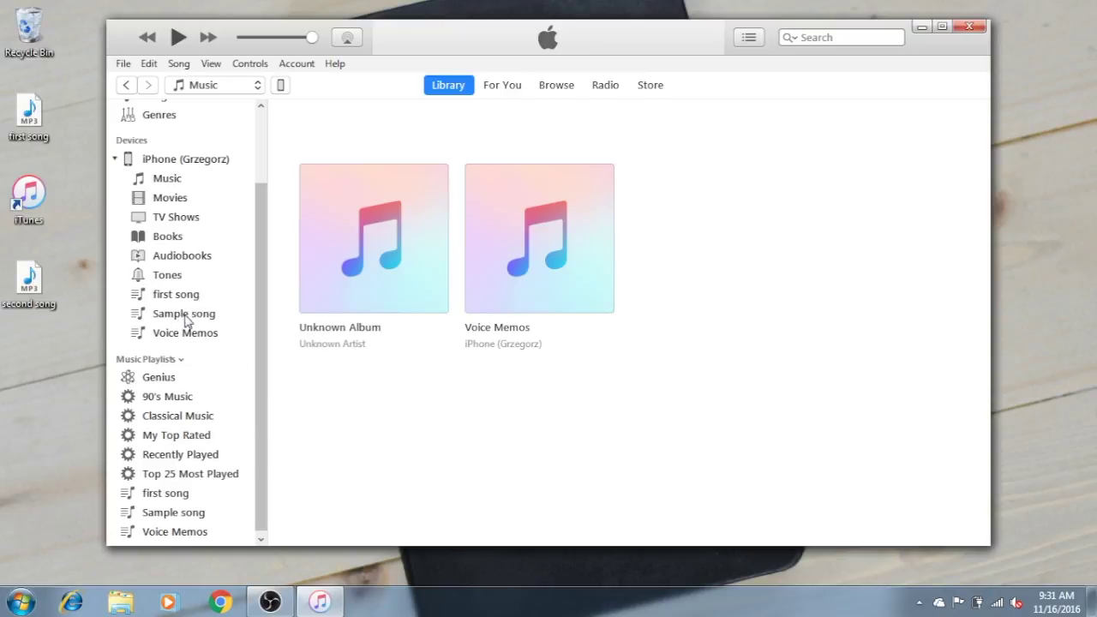
{"action": "left_click", "coordinate": [187, 319]}
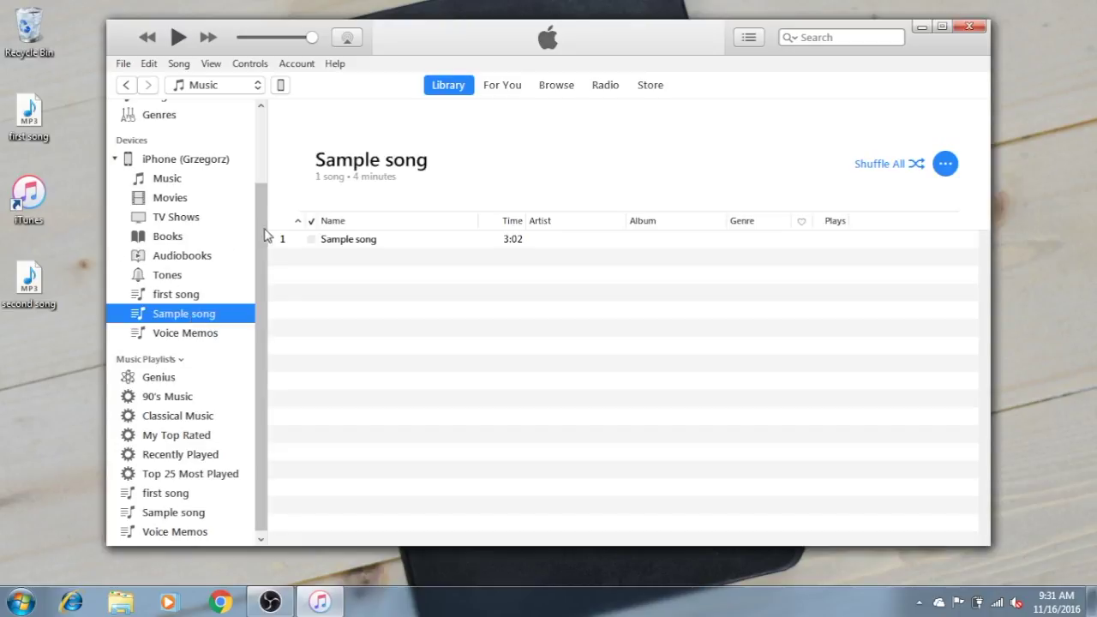
{"action": "left_click", "coordinate": [281, 85]}
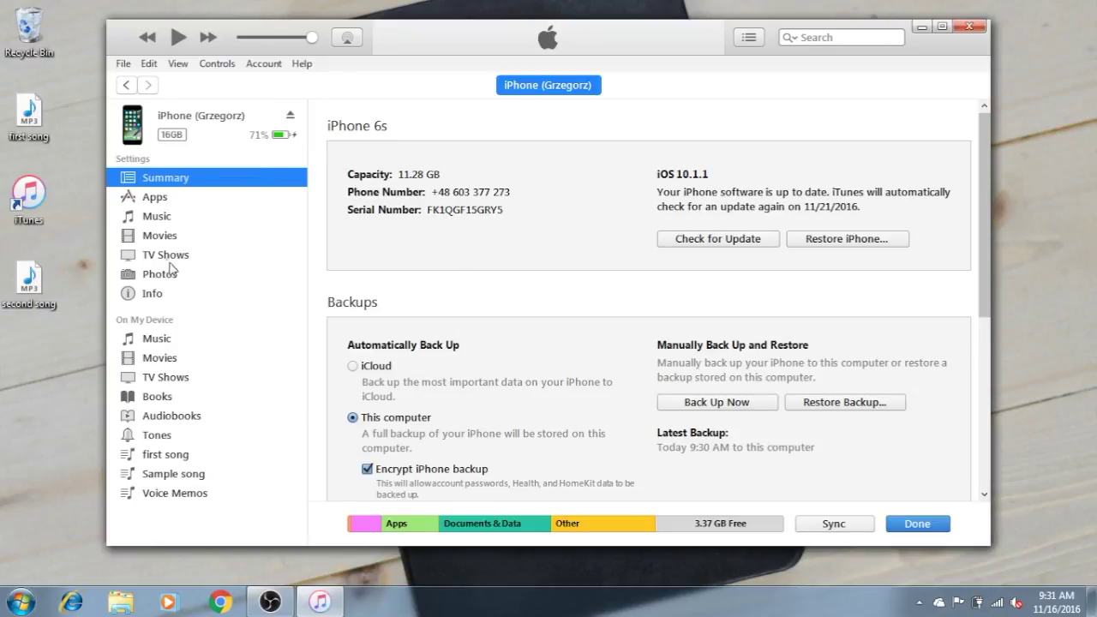
Step: Untick Sample song so only the first song playlist syncs, and apply to start syncing
{"action": "left_click", "coordinate": [159, 217]}
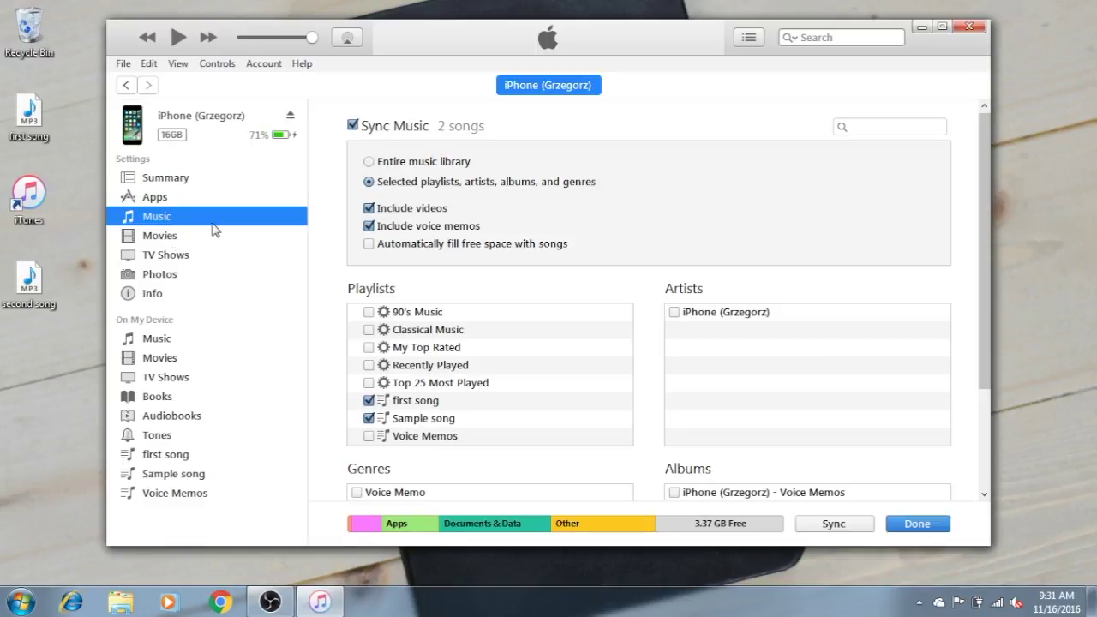
{"action": "left_click", "coordinate": [369, 417]}
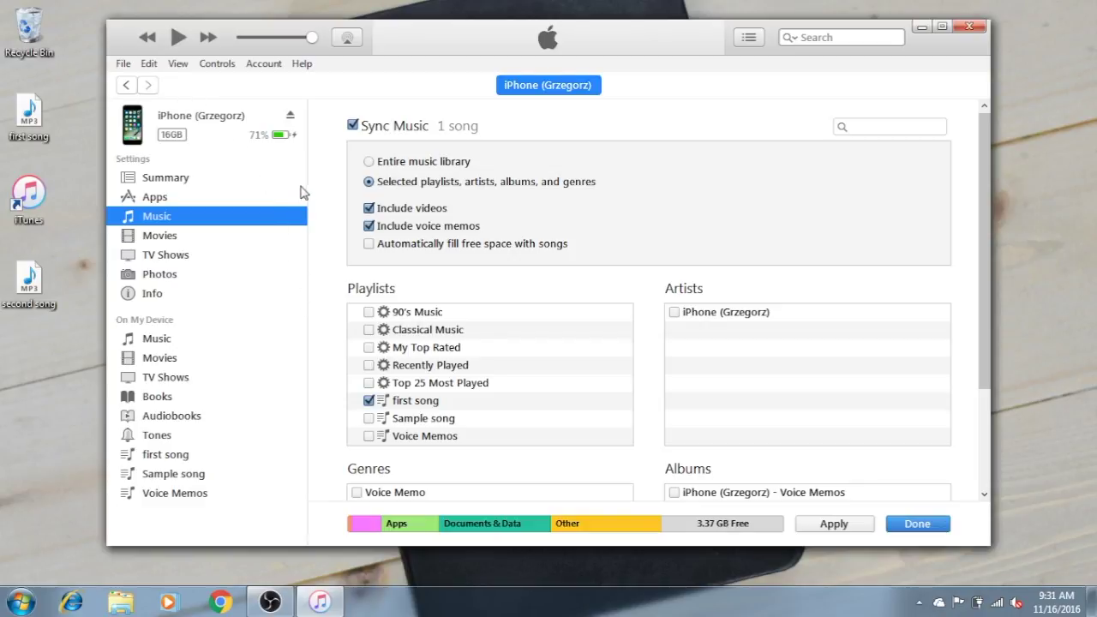
{"action": "left_click", "coordinate": [125, 86]}
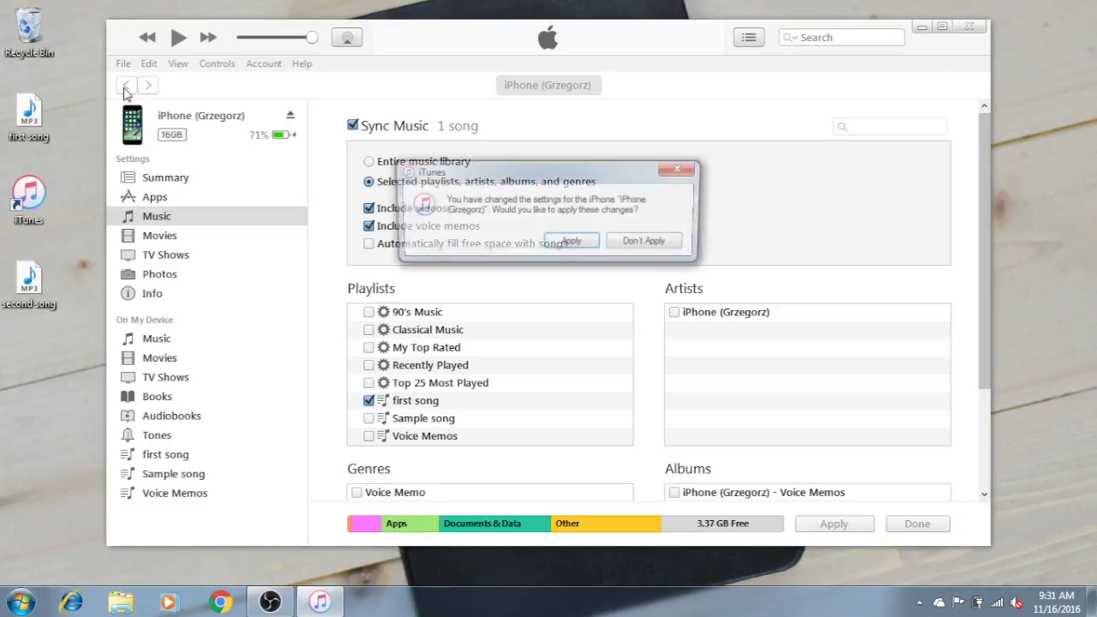
{"action": "left_click", "coordinate": [577, 242]}
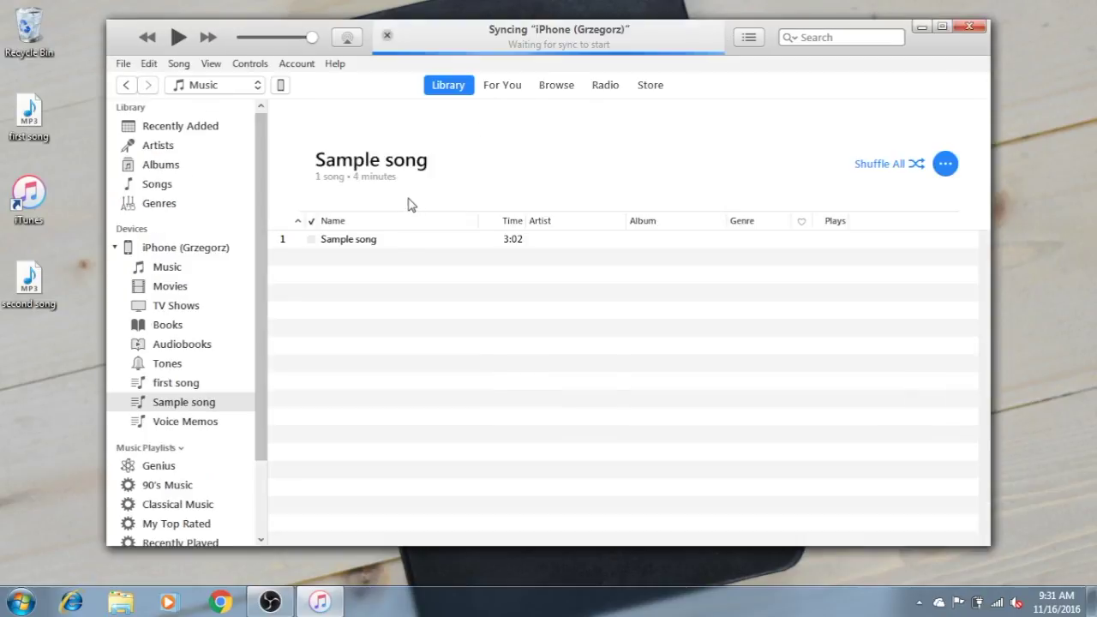
Step: Add the 'second song' MP3 from the desktop to the library and the first song playlist
{"action": "left_click", "coordinate": [128, 86]}
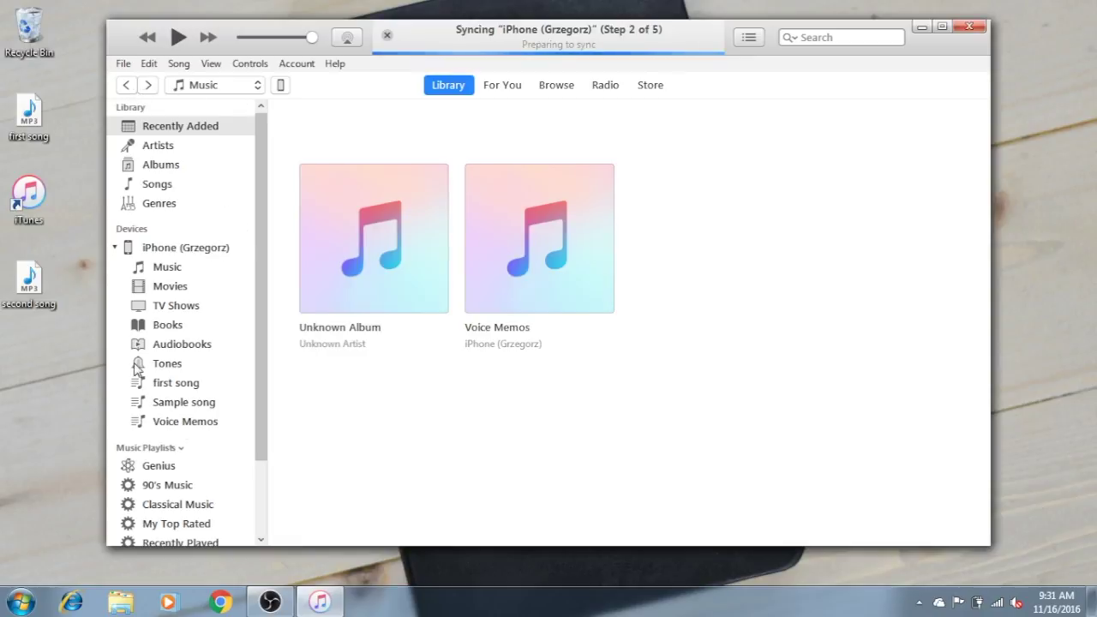
{"action": "left_click_drag", "start_coordinate": [29, 278], "coordinate": [182, 531]}
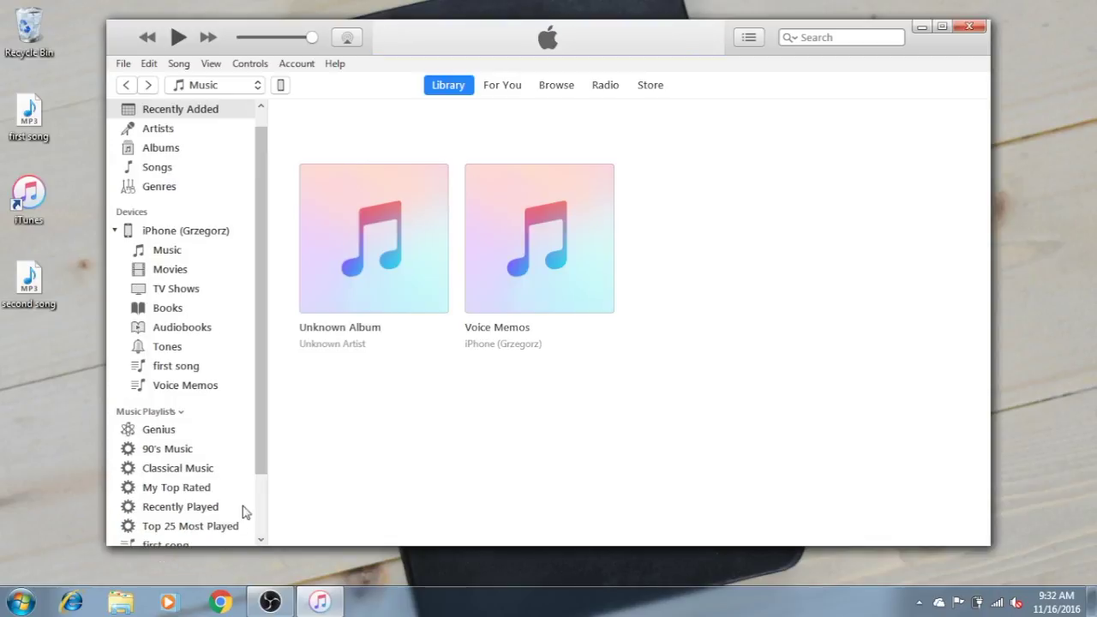
{"action": "scroll", "coordinate": [263, 445], "scroll_direction": "down", "scroll_amount": 3}
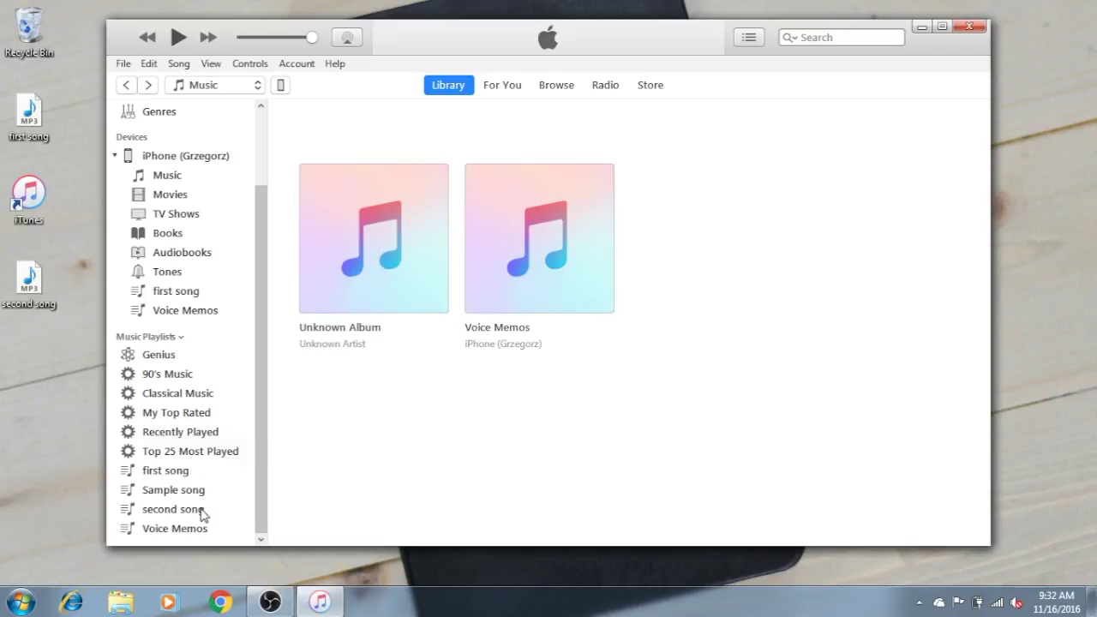
{"action": "left_click_drag", "start_coordinate": [81, 355], "coordinate": [168, 478]}
{"action": "left_click", "coordinate": [180, 470]}
{"action": "left_click_drag", "start_coordinate": [262, 426], "coordinate": [262, 483]}
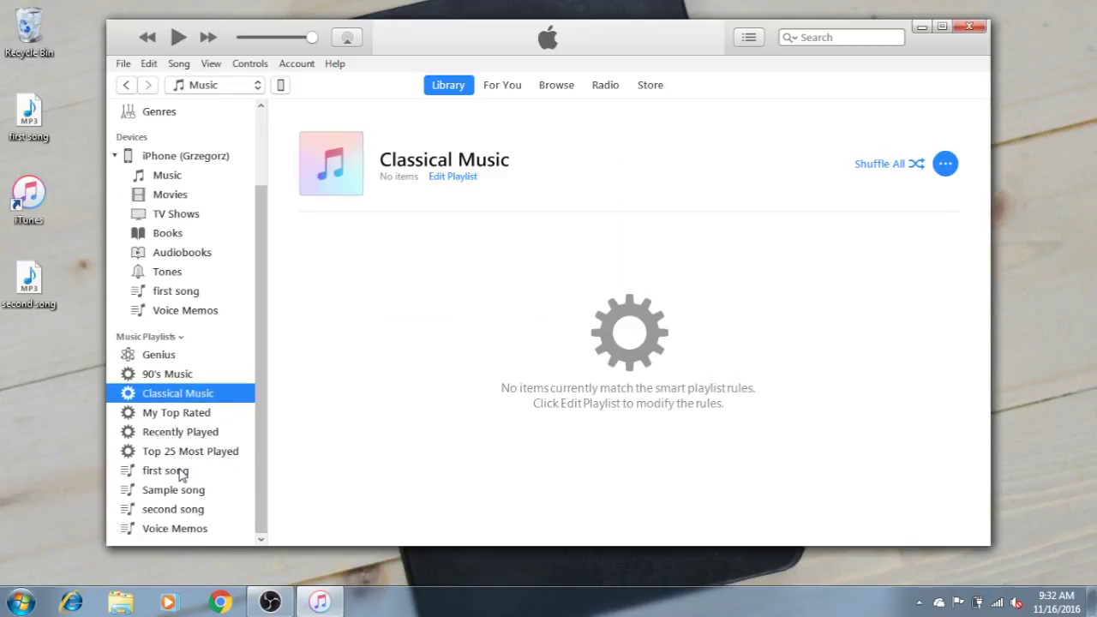
{"action": "left_click", "coordinate": [181, 474]}
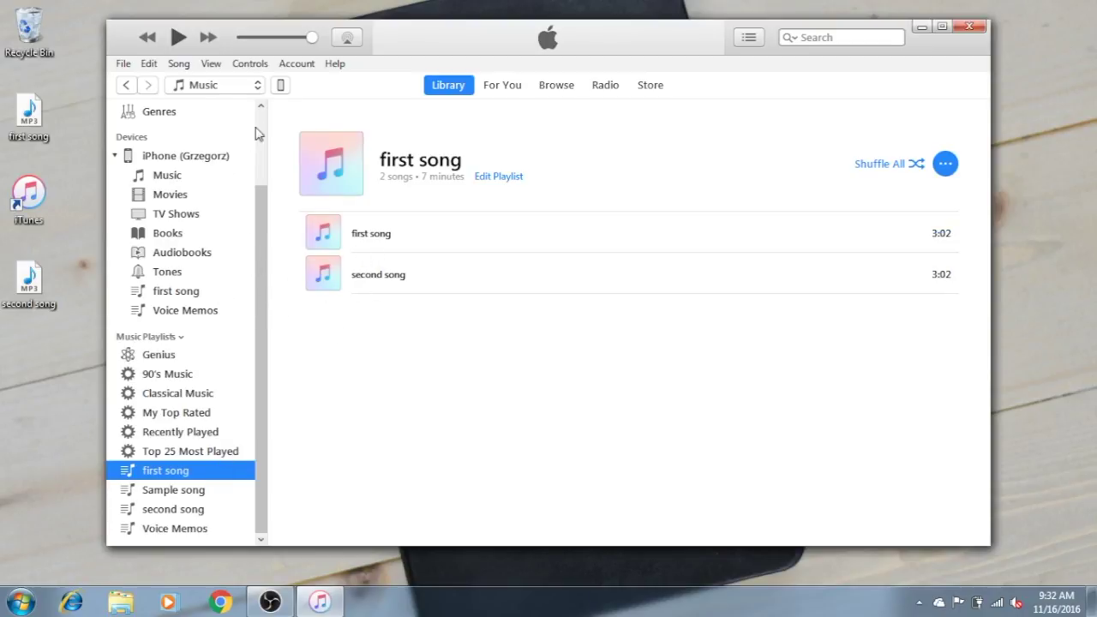
Step: Tick both the first song and second song playlists in the iPhone's Music sync settings
{"action": "left_click", "coordinate": [280, 85]}
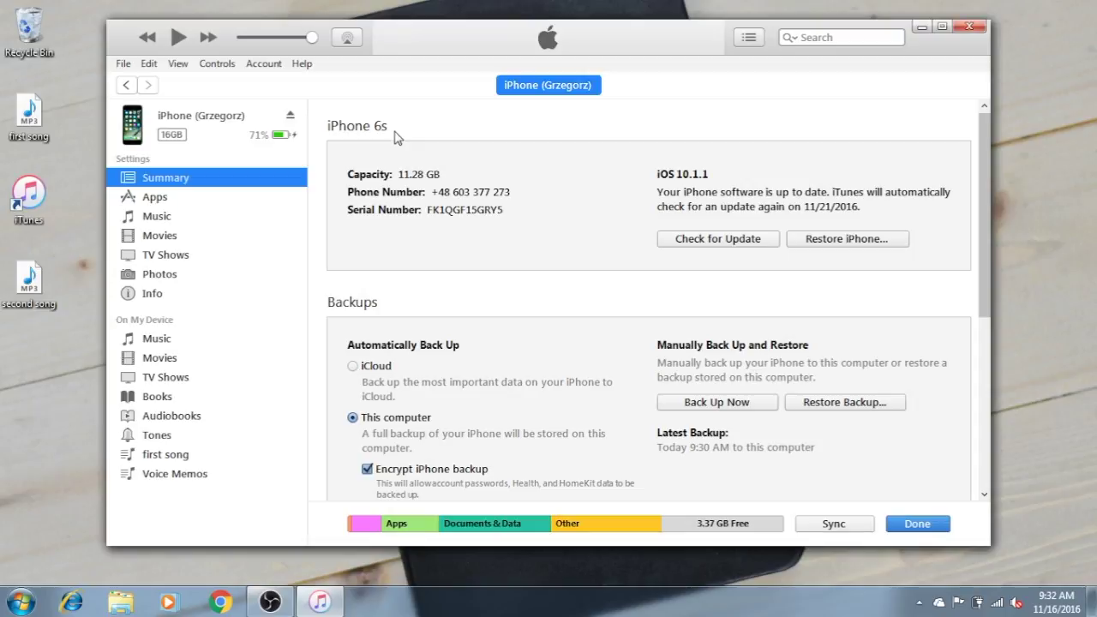
{"action": "scroll", "coordinate": [997, 210], "scroll_direction": "down", "scroll_amount": 8}
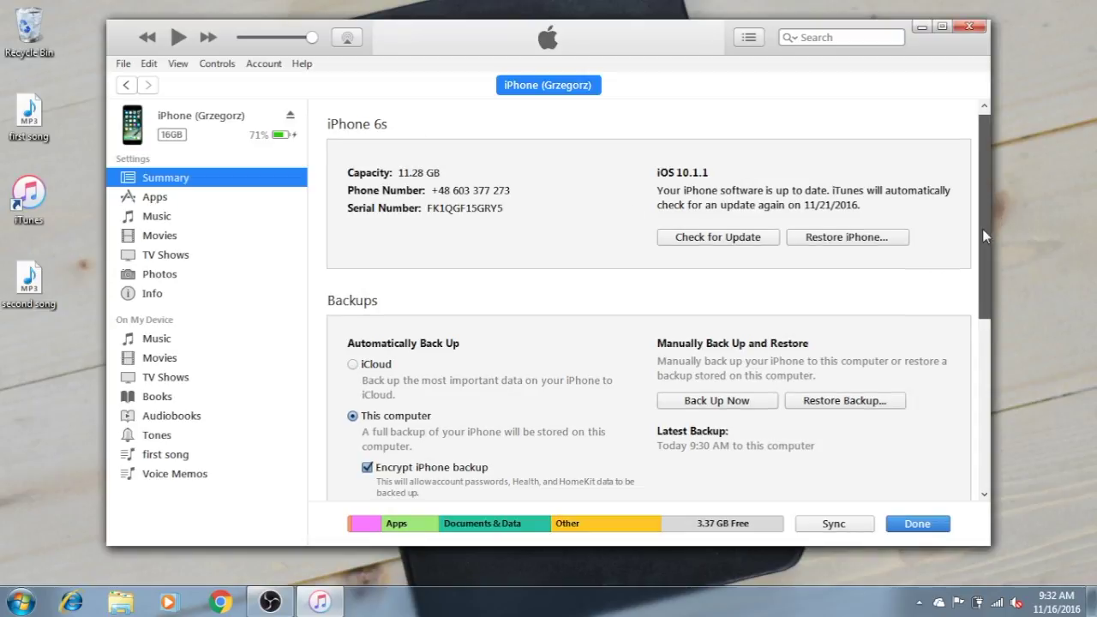
{"action": "scroll", "coordinate": [985, 225], "scroll_direction": "up", "scroll_amount": 8}
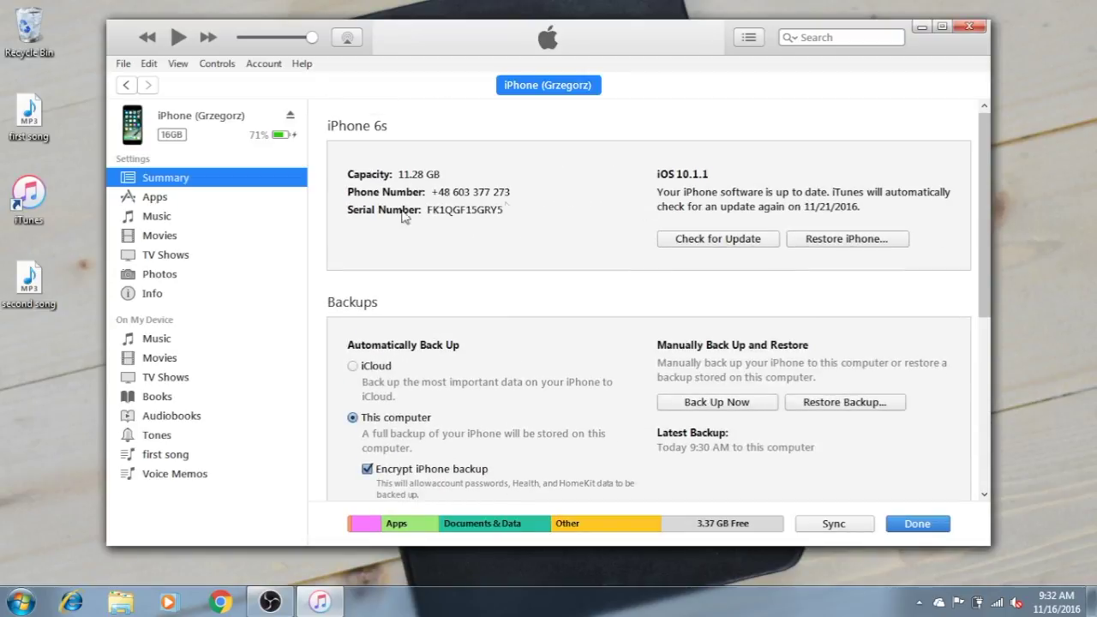
{"action": "left_click", "coordinate": [178, 220]}
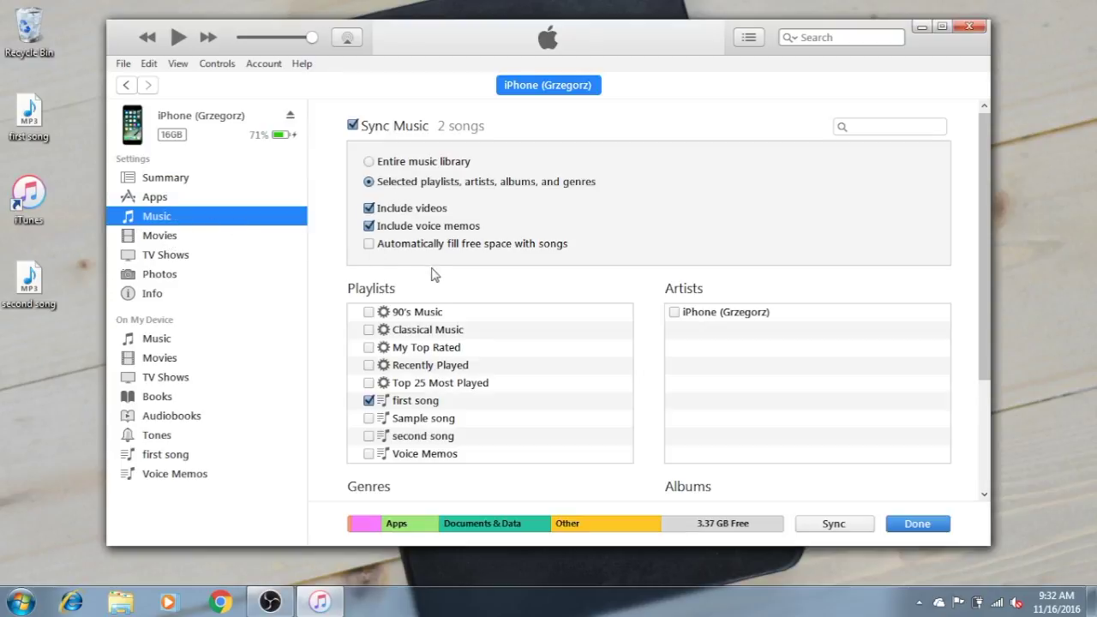
{"action": "left_click", "coordinate": [369, 435]}
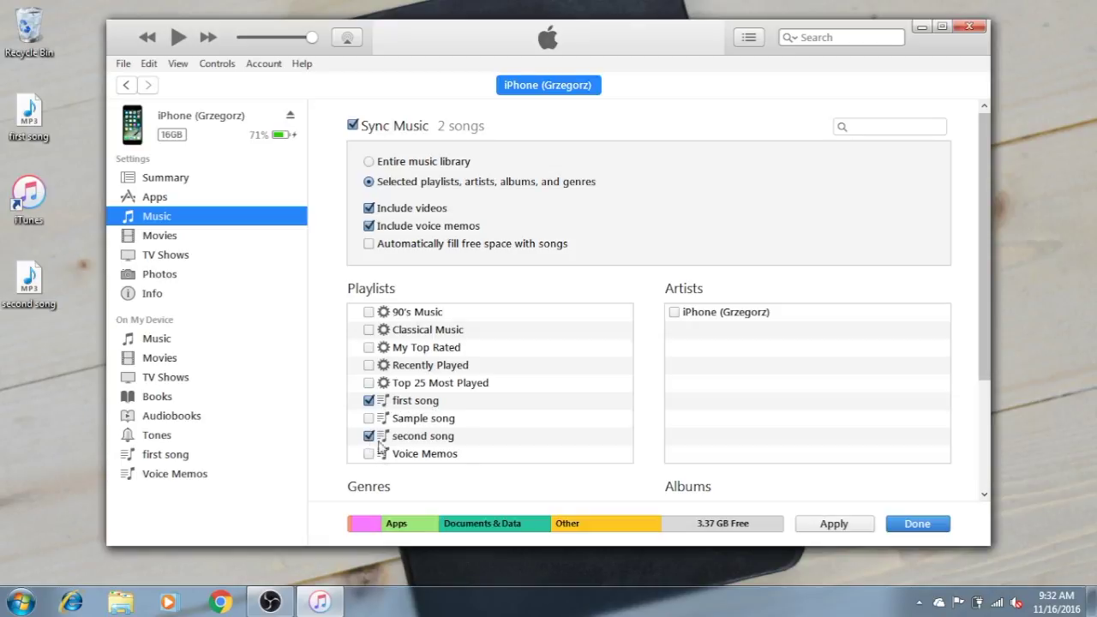
{"action": "left_click", "coordinate": [368, 401]}
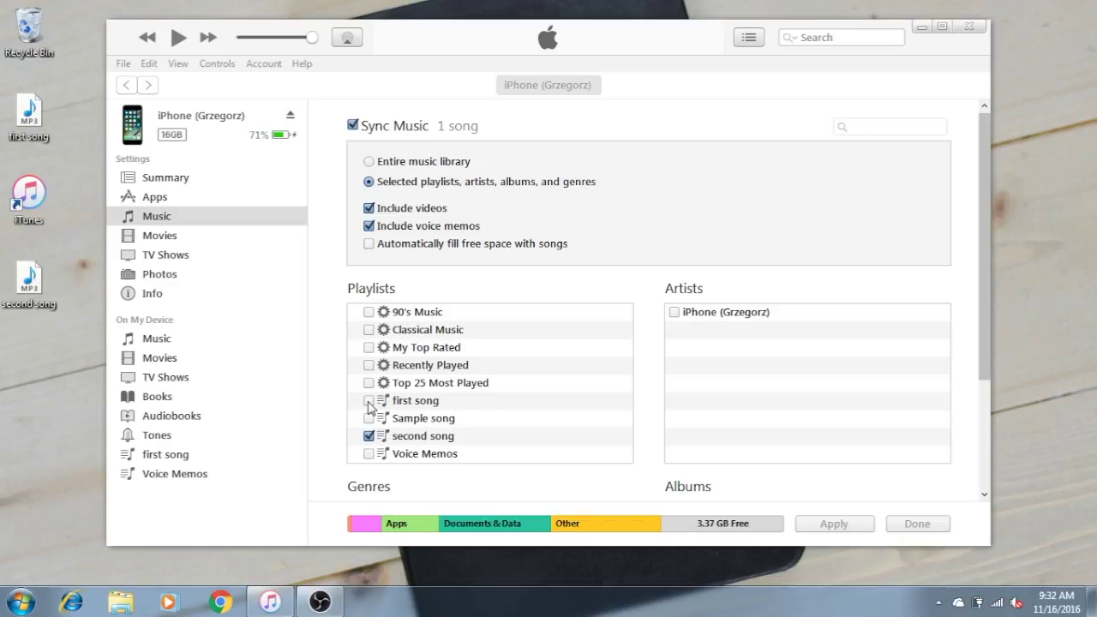
{"action": "left_click", "coordinate": [368, 402]}
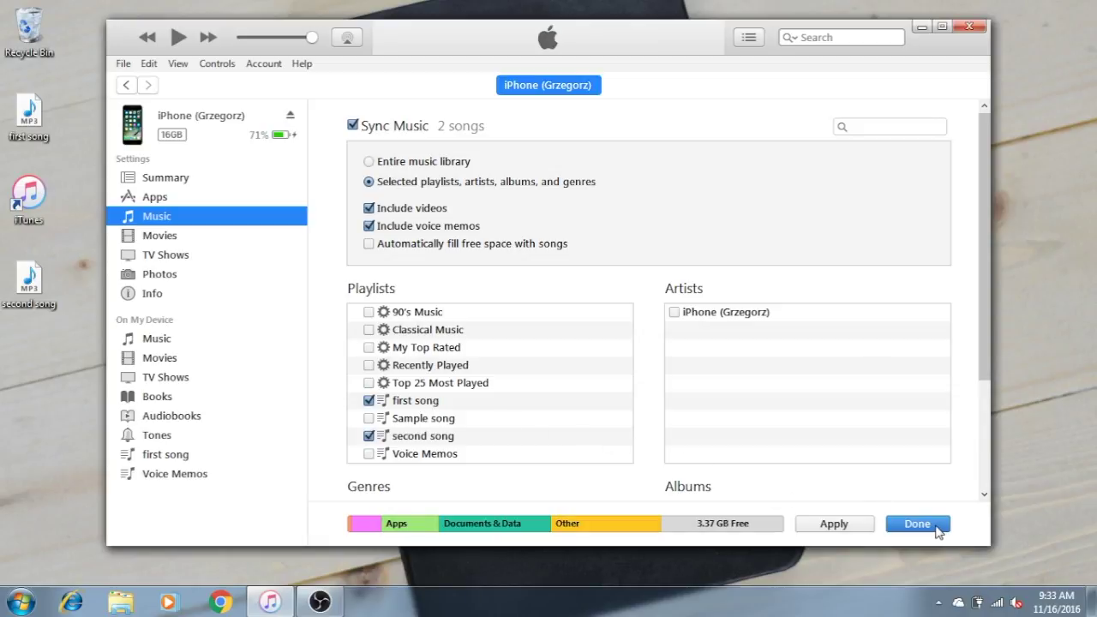
Step: Apply and sync, then view the iPhone's Music list of 32 items including both songs
{"action": "left_click", "coordinate": [917, 524]}
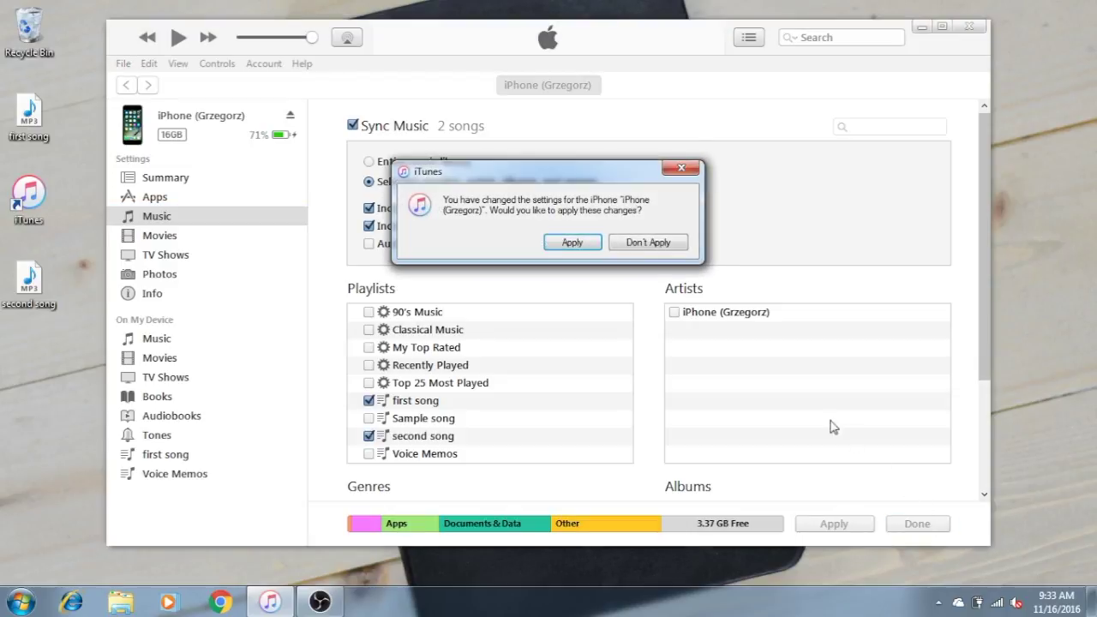
{"action": "left_click", "coordinate": [549, 247]}
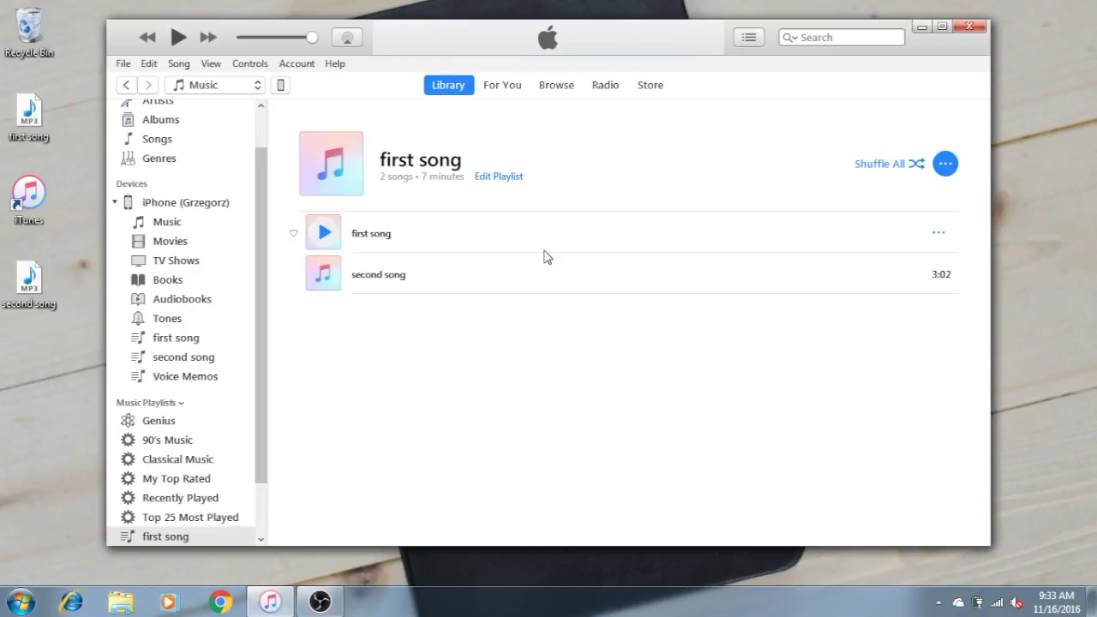
{"action": "left_click", "coordinate": [171, 223]}
{"action": "scroll", "coordinate": [366, 371], "scroll_direction": "down", "scroll_amount": 5}
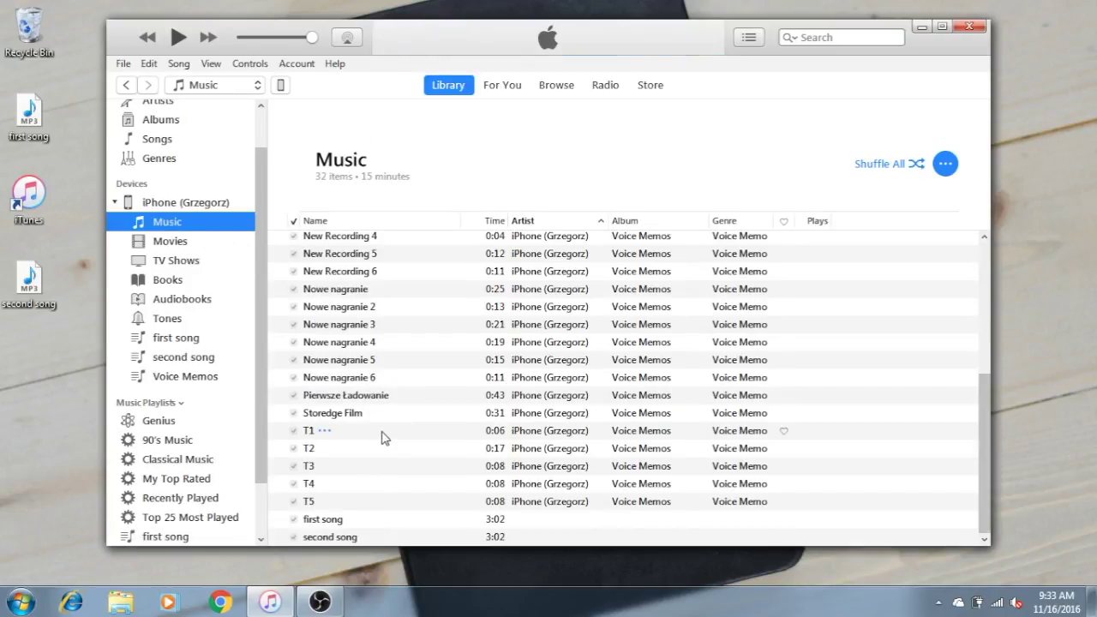